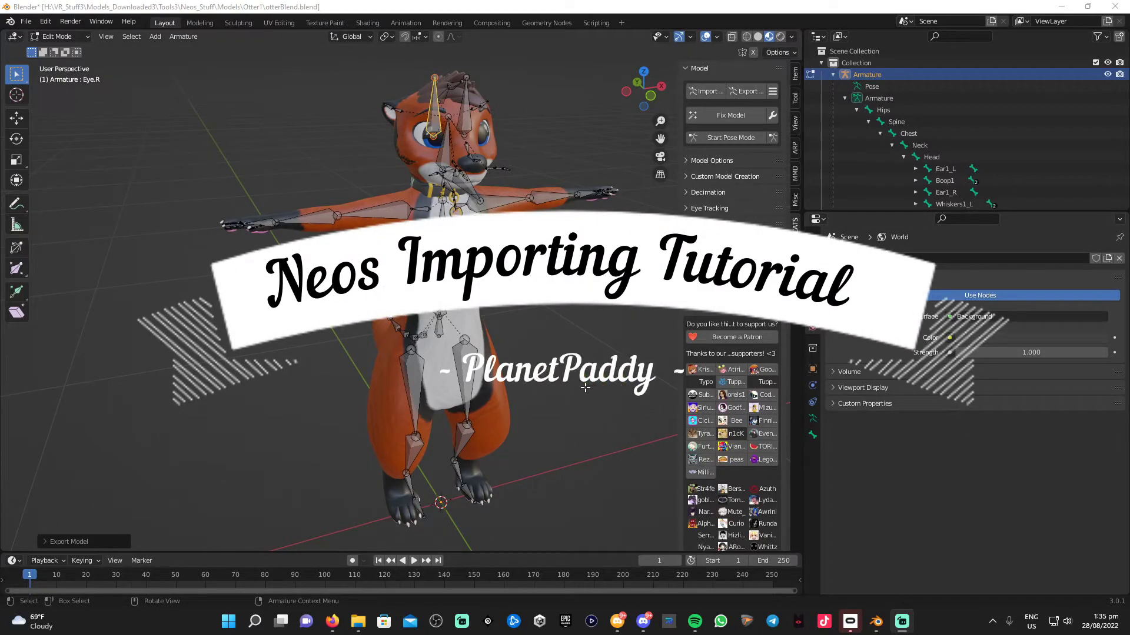
Switch the armature from Edit Mode to Object Mode and select the otter's Body mesh
middle_drag(586, 387, 543, 380)
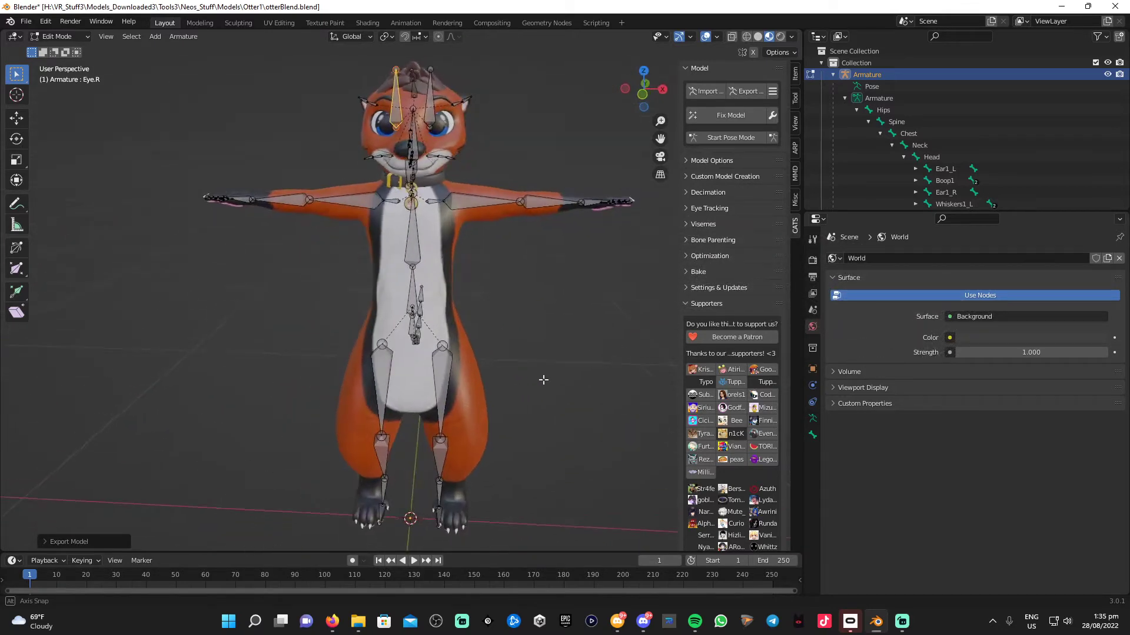
click(572, 344)
mouse_move(268, 326)
middle_down()
mouse_move(398, 335)
mouse_move(338, 308)
mouse_move(240, 326)
mouse_move(259, 327)
middle_up()
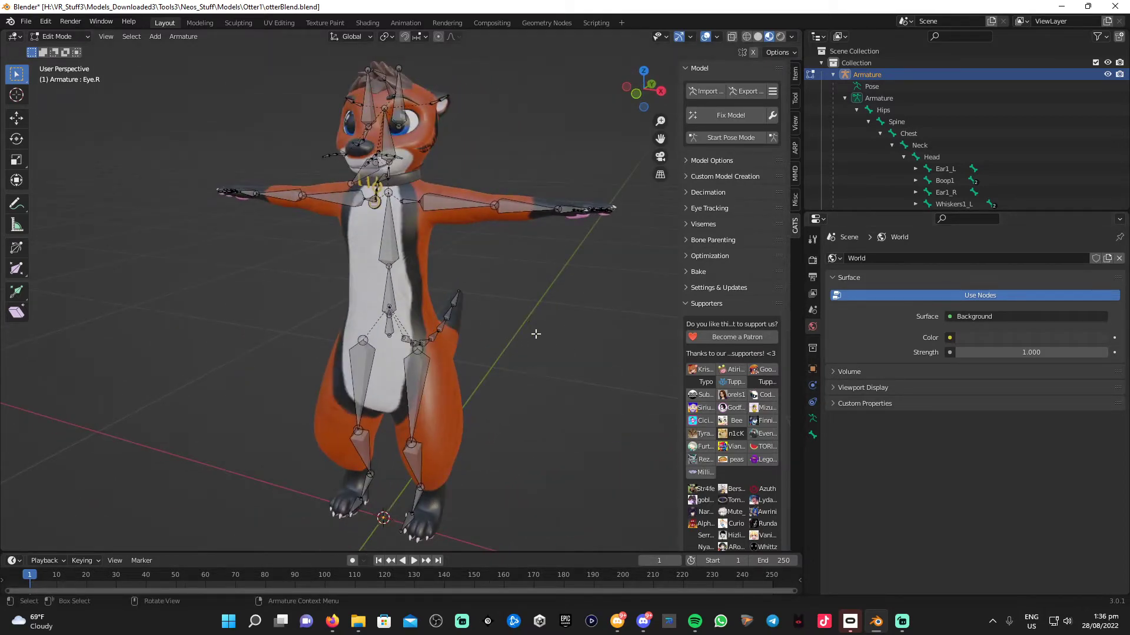
click(77, 37)
click(59, 51)
click(406, 271)
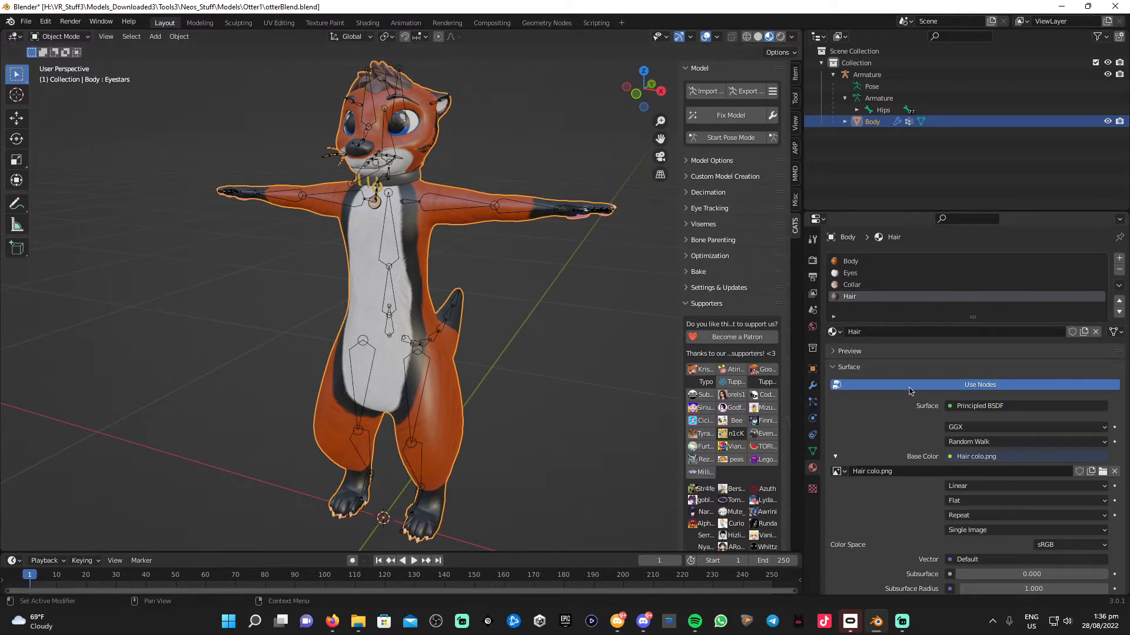
Check which base color texture each of the Body, Eyes, Collar and Hair materials uses
click(856, 265)
click(857, 274)
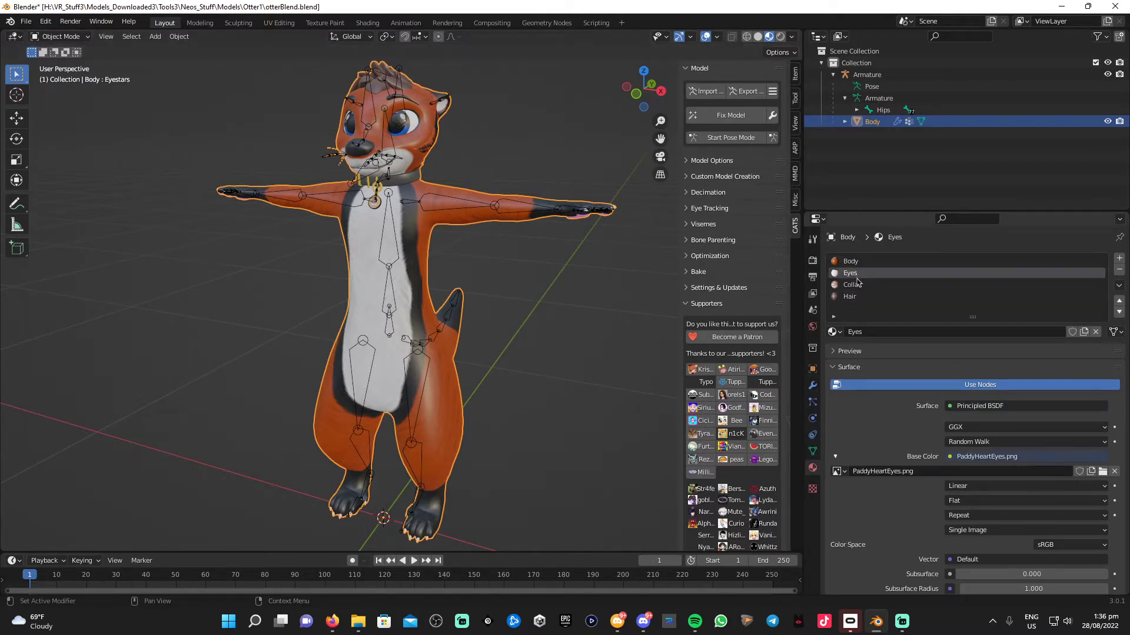
click(858, 285)
click(858, 297)
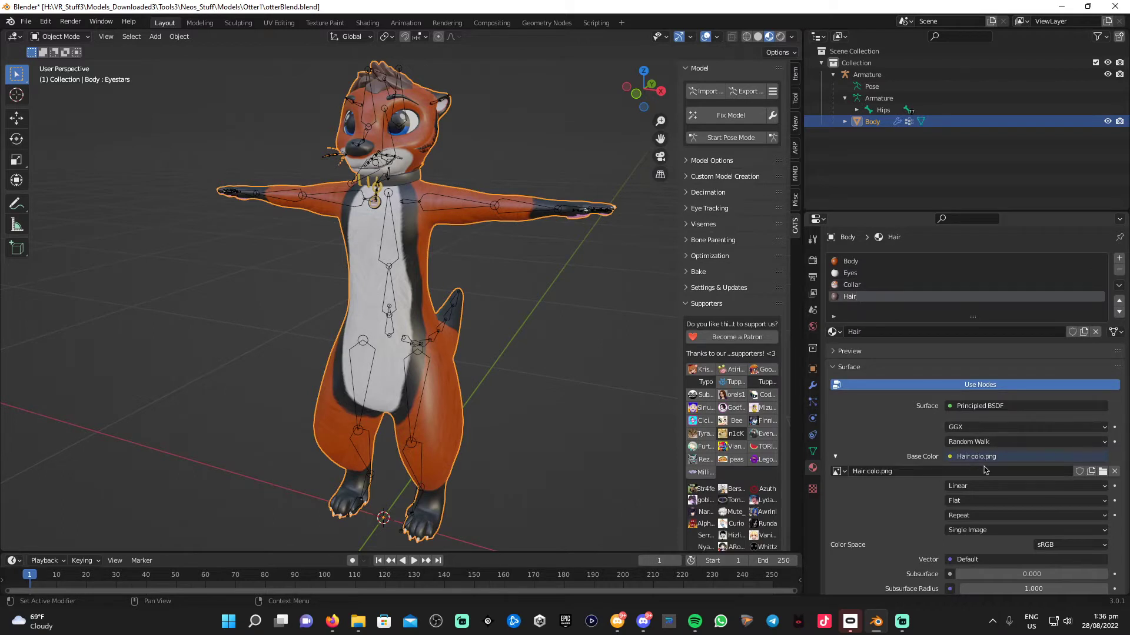
Unlink the Hair material's base color image and load Hair colo.png from disk in its place
click(1116, 472)
click(1063, 474)
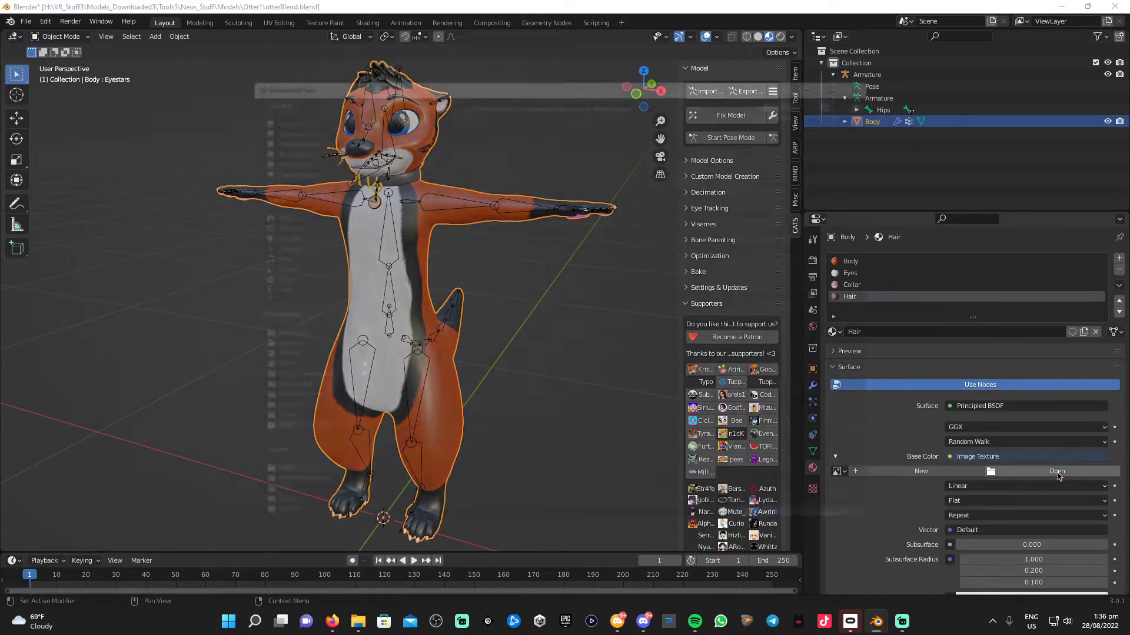
click(410, 164)
double_click(410, 166)
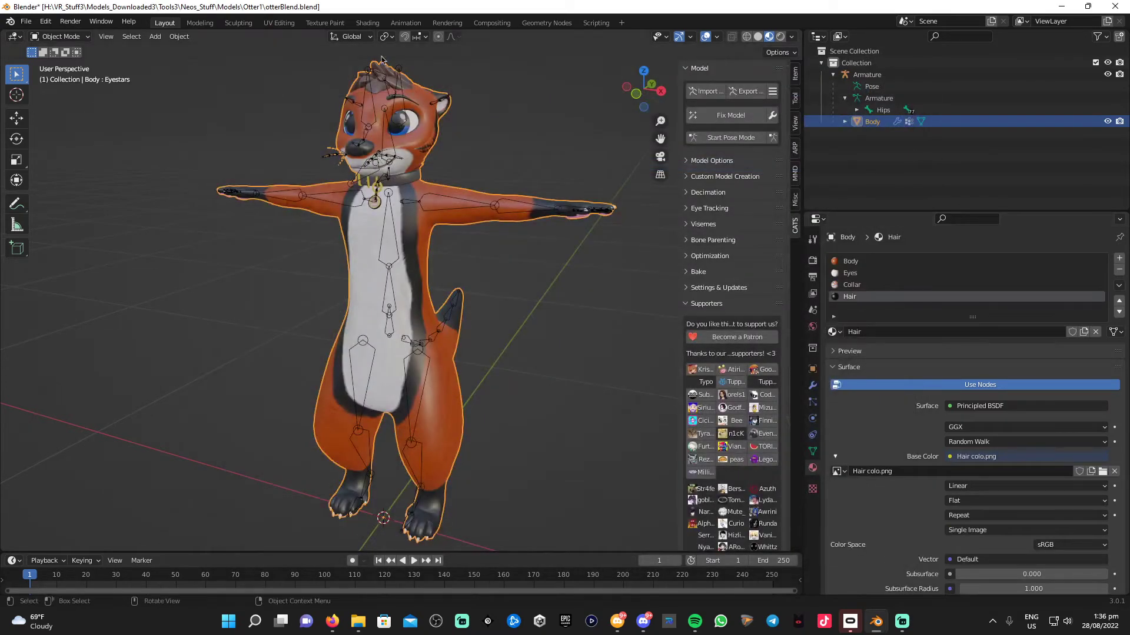
Compare the otter in solid and material preview shading and inspect its textures from several angles
click(759, 36)
mouse_move(505, 327)
middle_down()
mouse_move(482, 330)
mouse_move(492, 335)
mouse_move(512, 332)
mouse_move(468, 321)
mouse_move(455, 379)
middle_up()
click(769, 36)
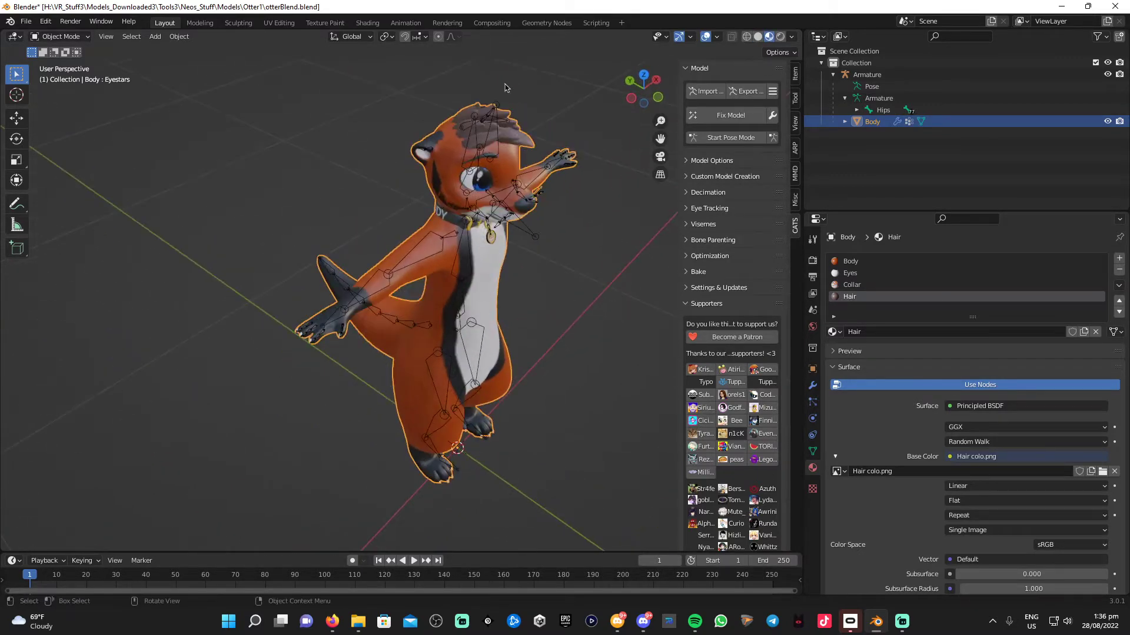
middle_drag(484, 420, 371, 362)
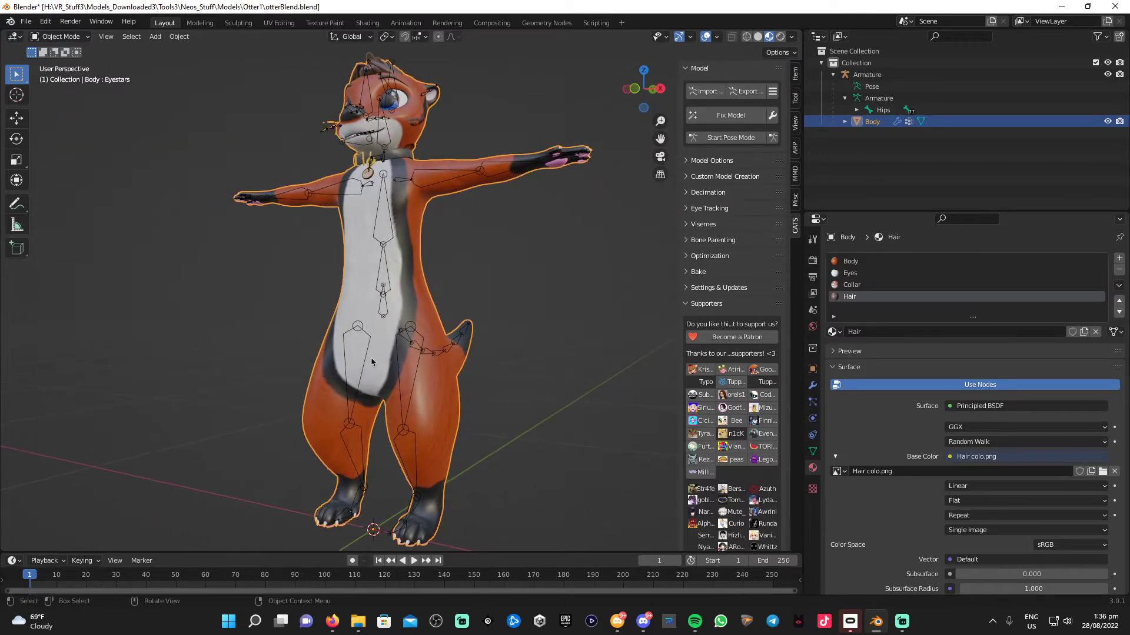
middle_drag(441, 375, 499, 252)
middle_drag(489, 335, 506, 331)
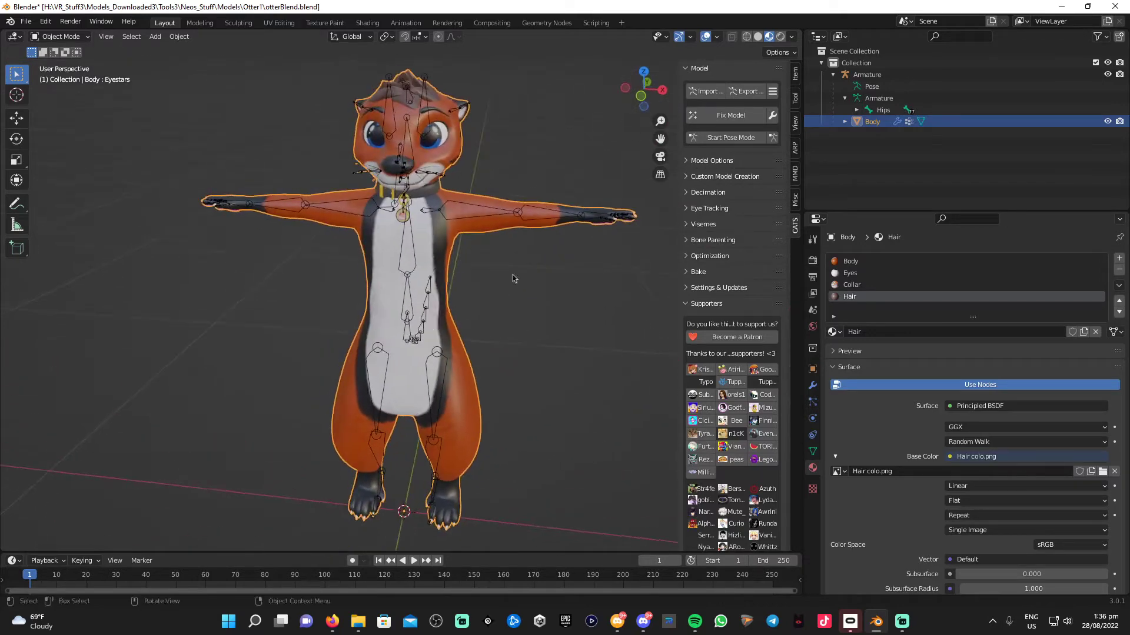
Examine the armature's bone hierarchy by expanding Hips, Spine, Chest and Shoulder.L
click(856, 110)
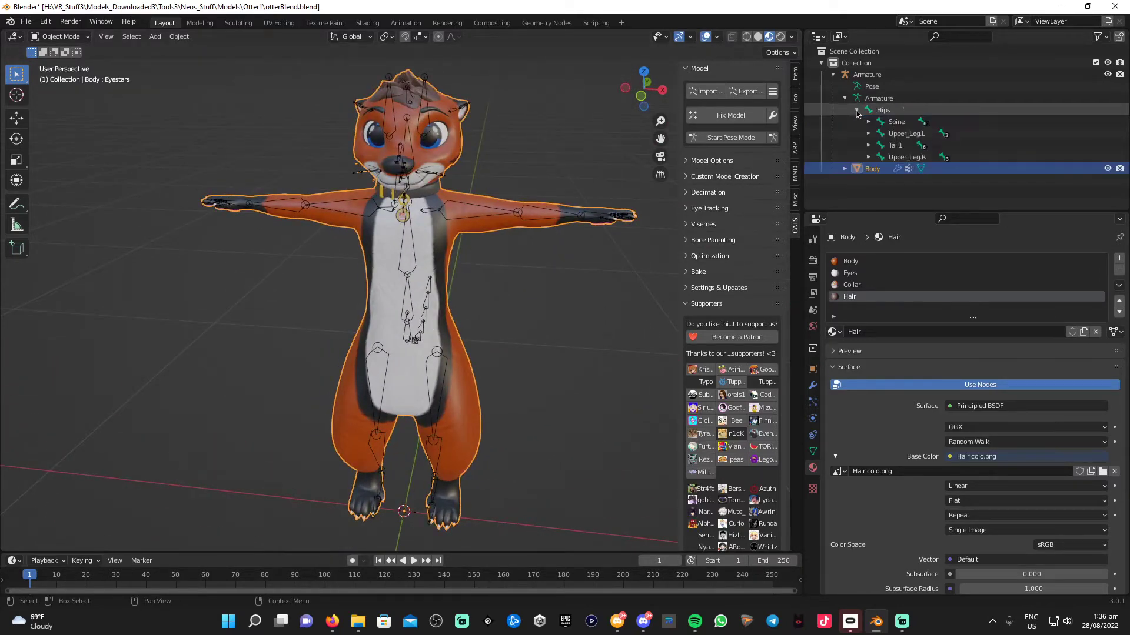
click(868, 122)
click(881, 133)
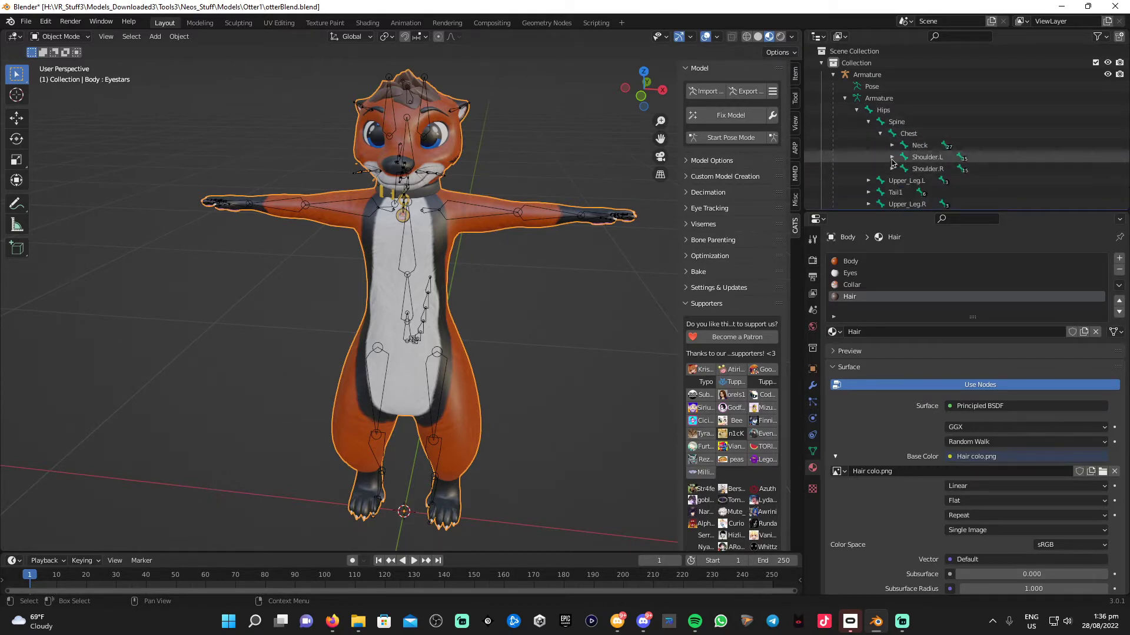
click(892, 158)
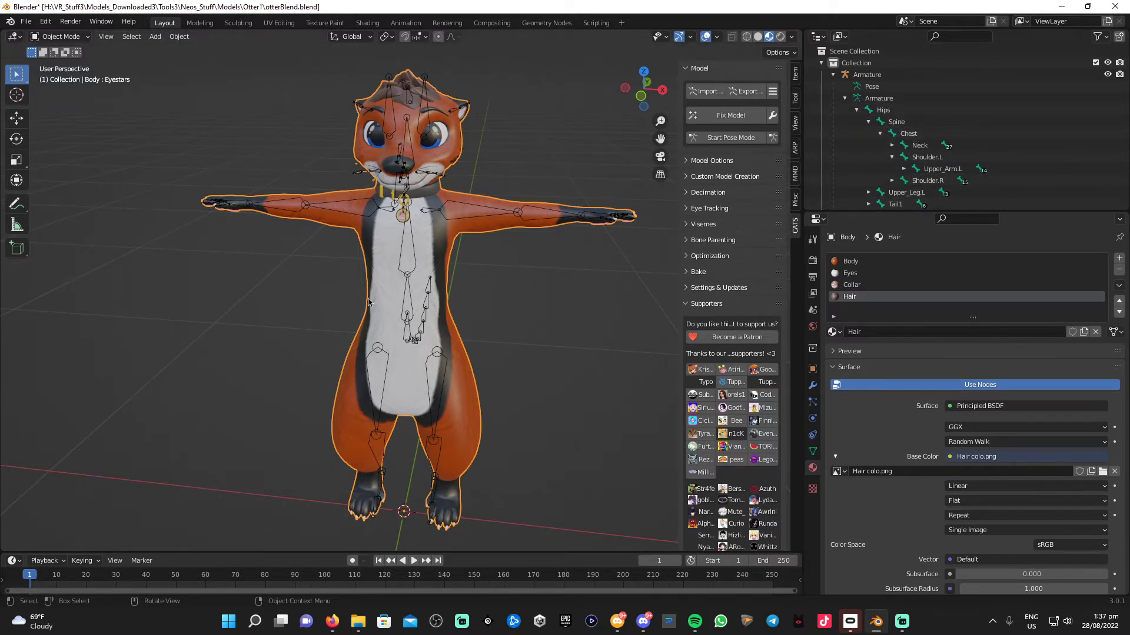
middle_drag(322, 268, 353, 295)
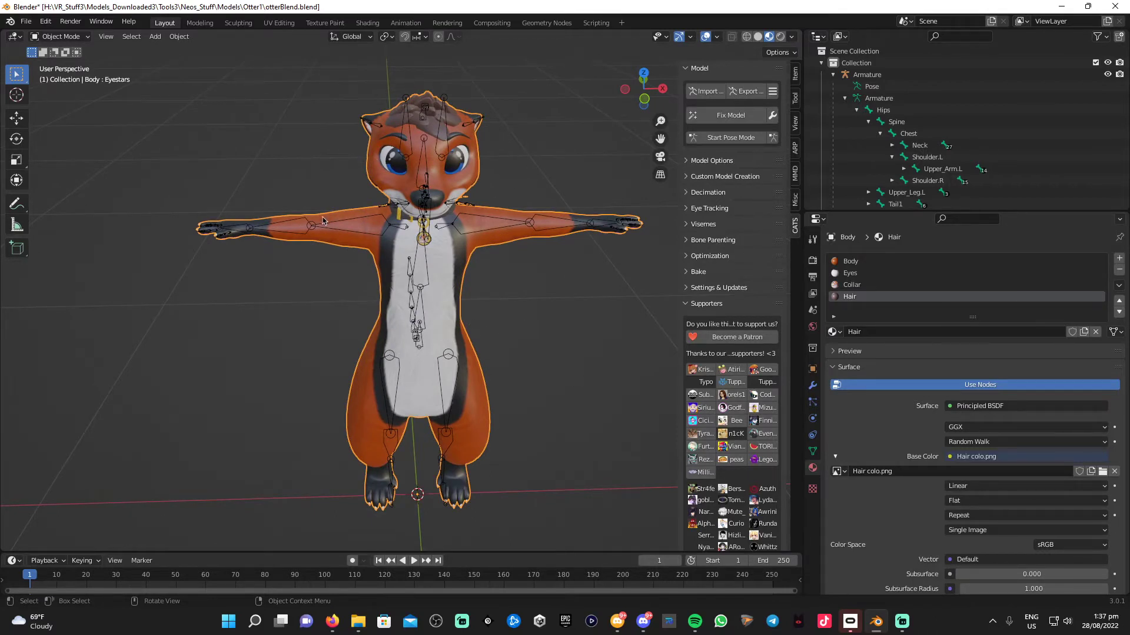
middle_drag(312, 226, 315, 195)
middle_drag(520, 293, 405, 278)
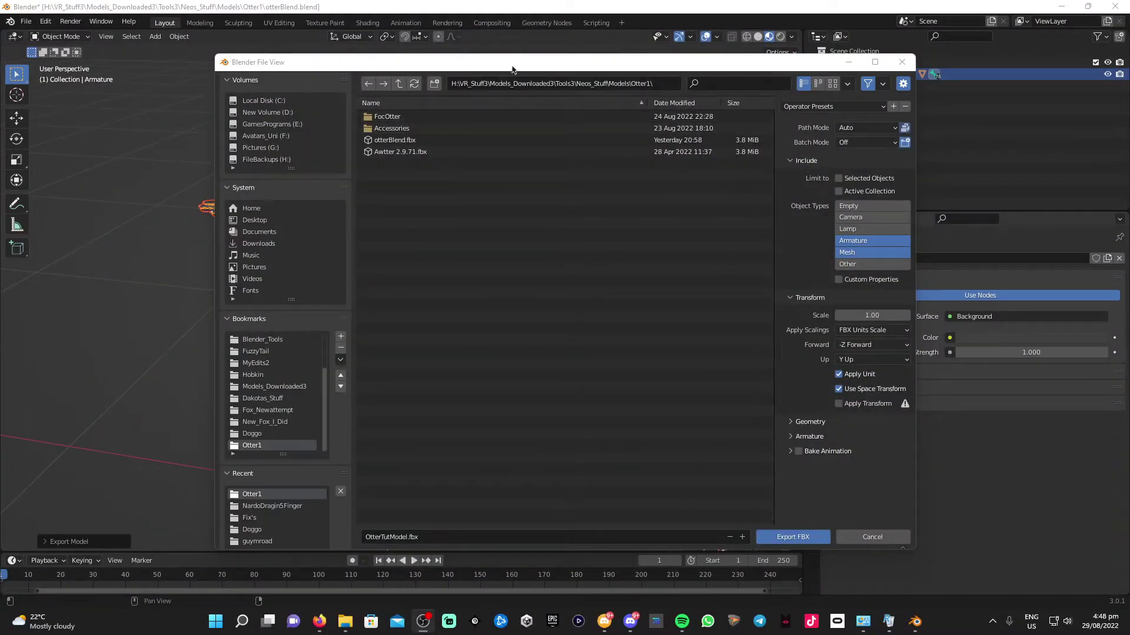
Export the model to the Otter1 folder as OtterTutModel.fbx with the path mode set to Copy
drag(514, 65, 417, 56)
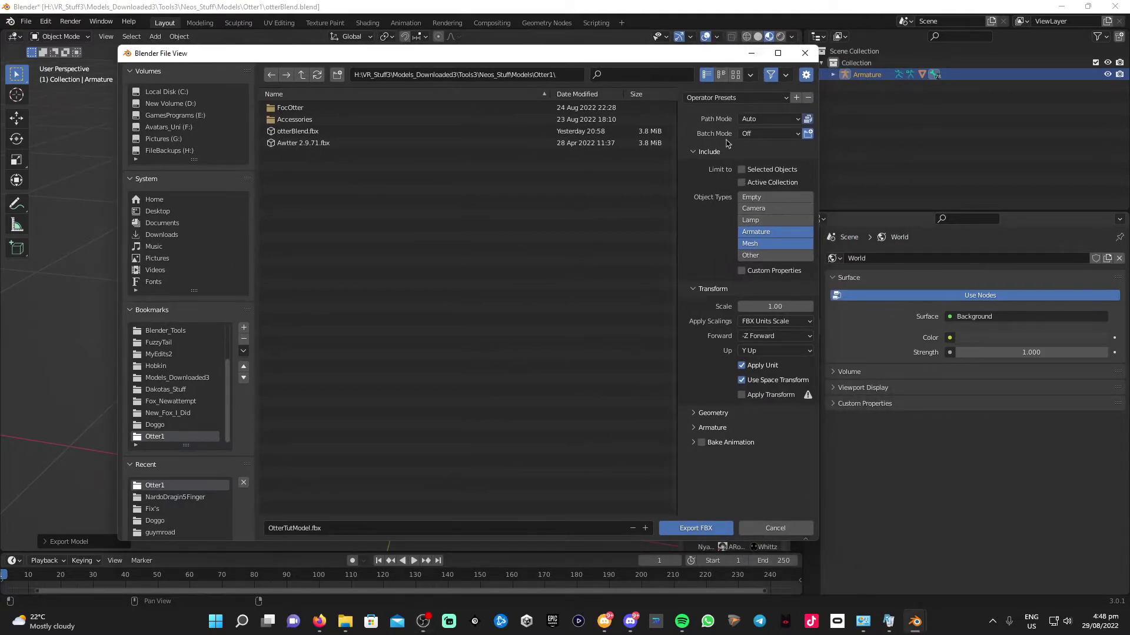
click(760, 121)
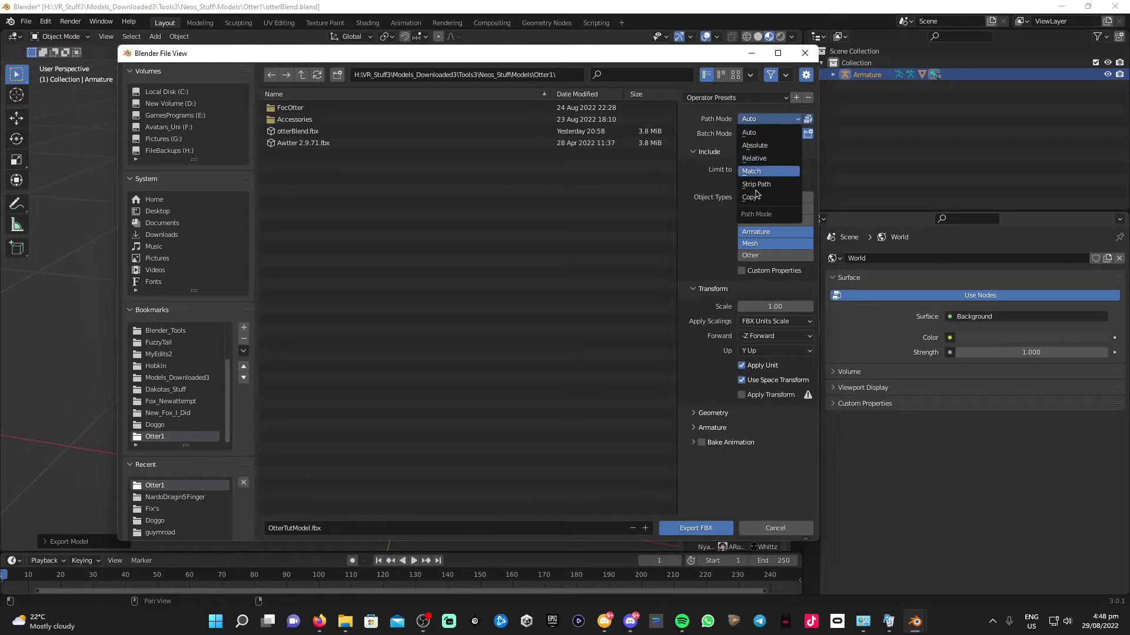
click(756, 196)
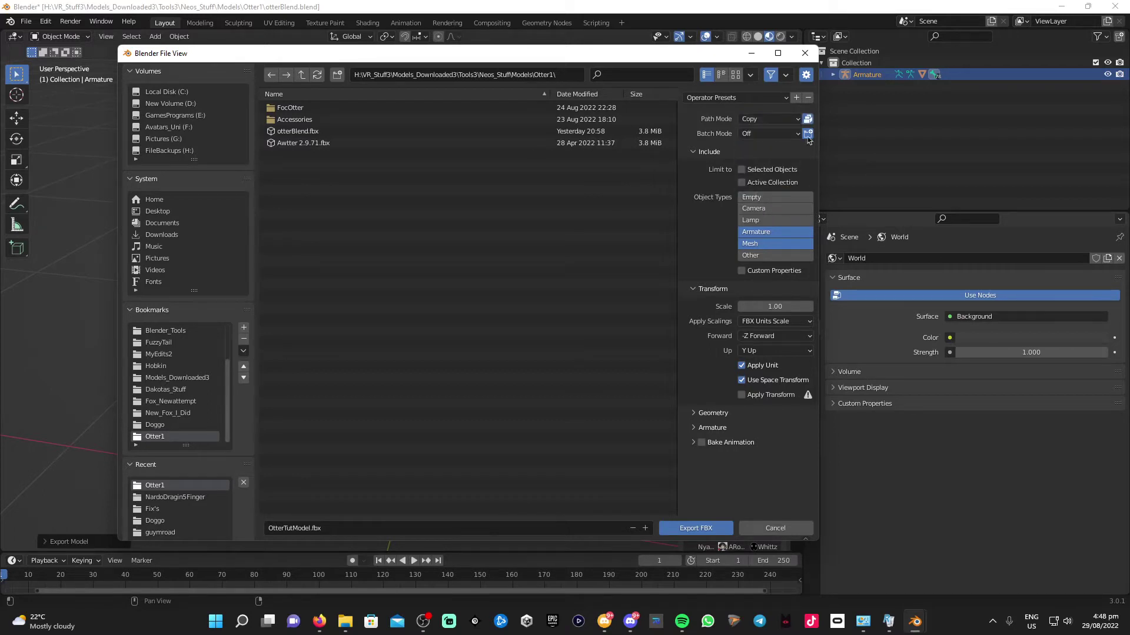
click(701, 529)
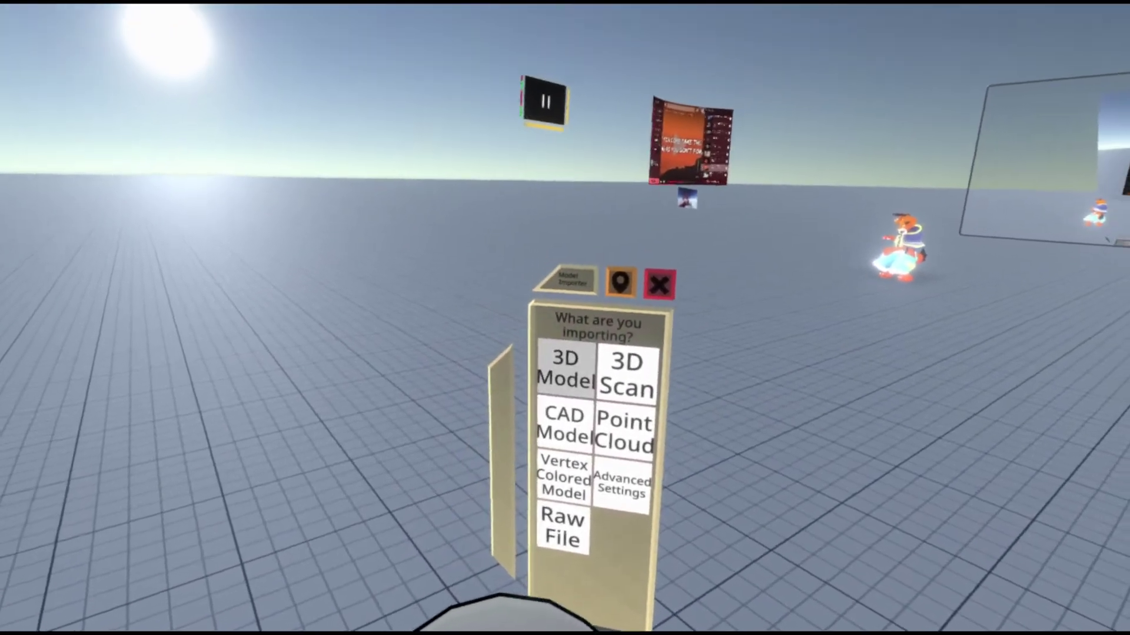
In Neos VR, set the import type to 3D Model, Regular / Avatar, and open the advanced import settings
click(565, 369)
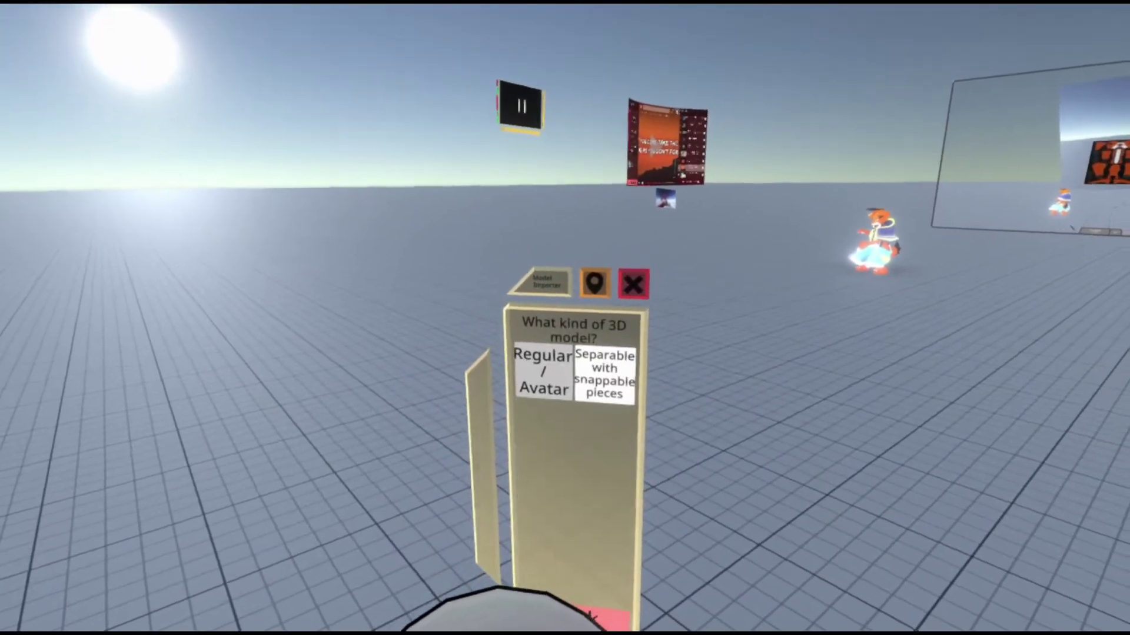
click(521, 368)
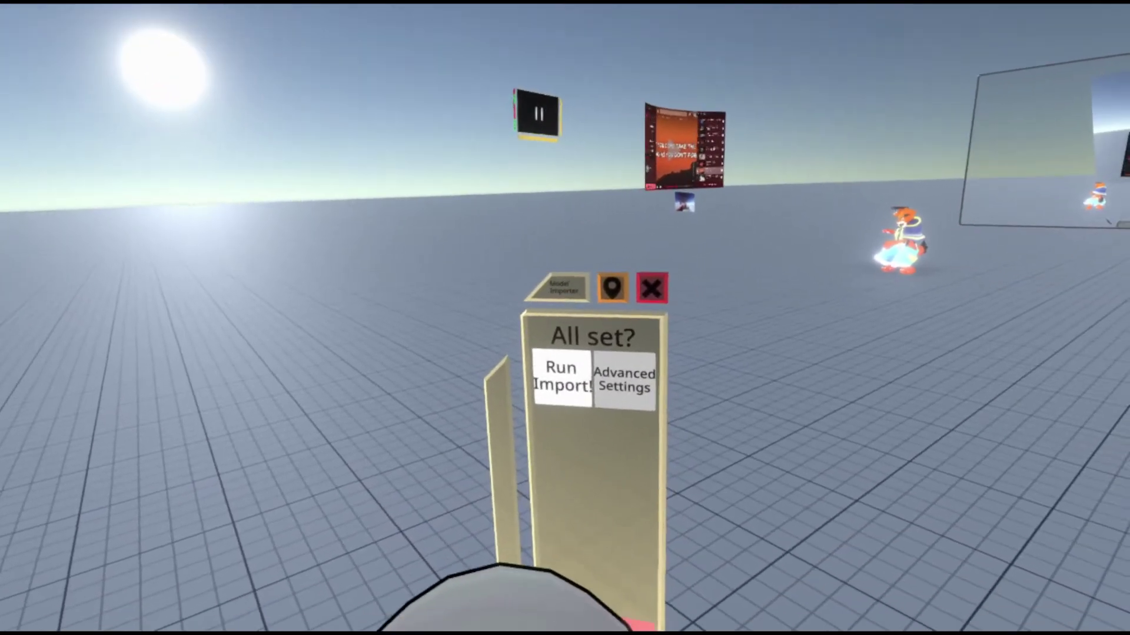
click(618, 376)
Set the model's import scale to 1 and review the remaining advanced import options
click(565, 342)
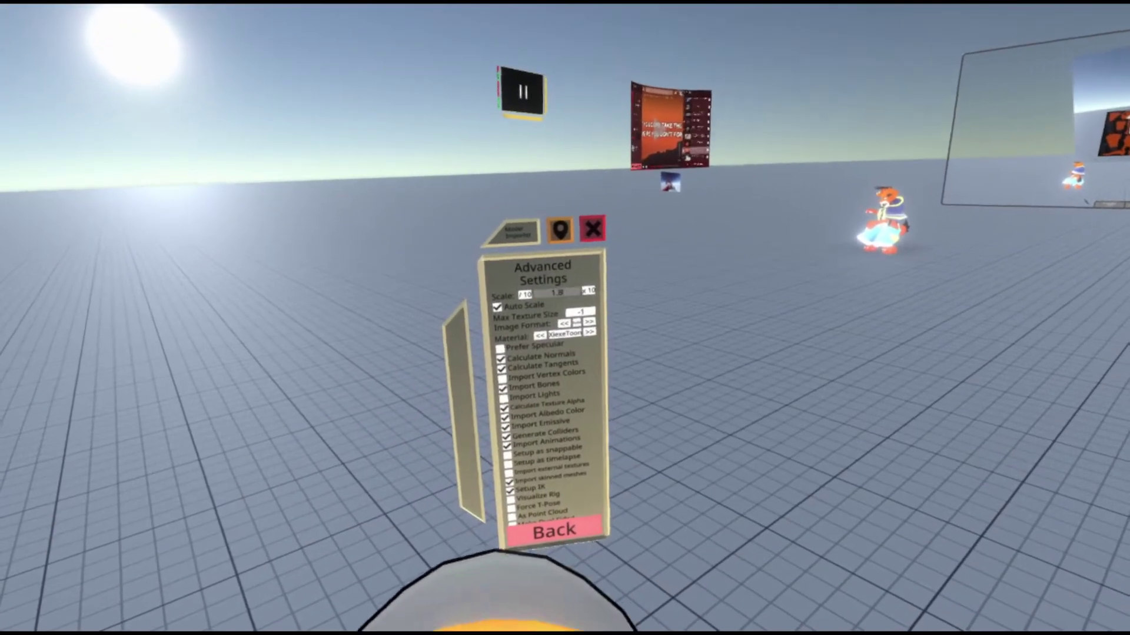
key(BackSpace)
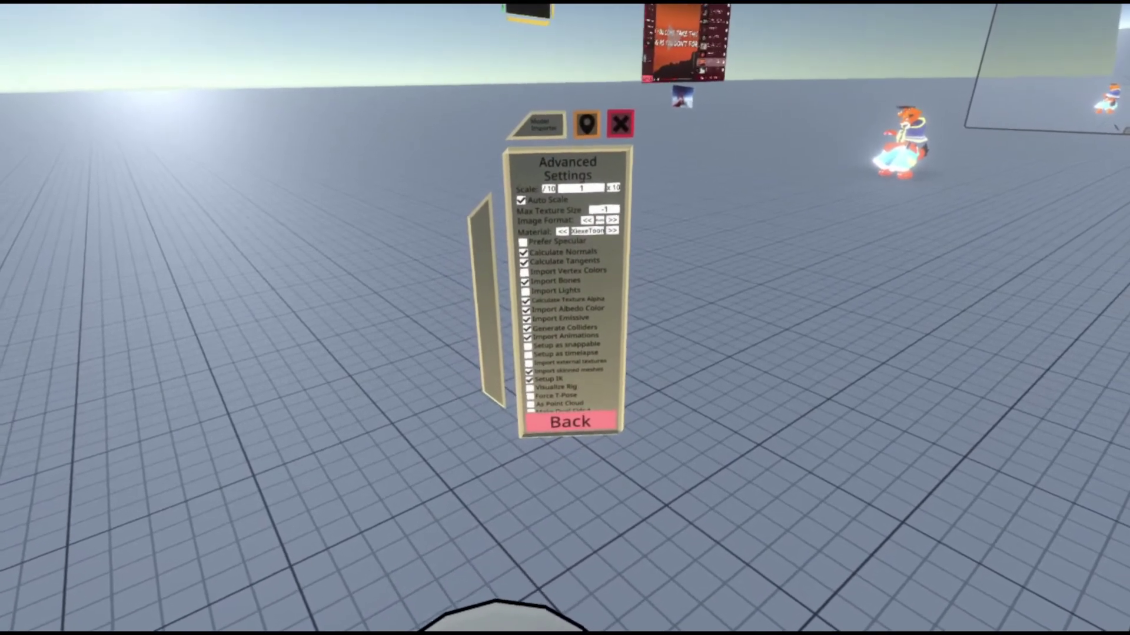
scroll(568, 294, down, 5)
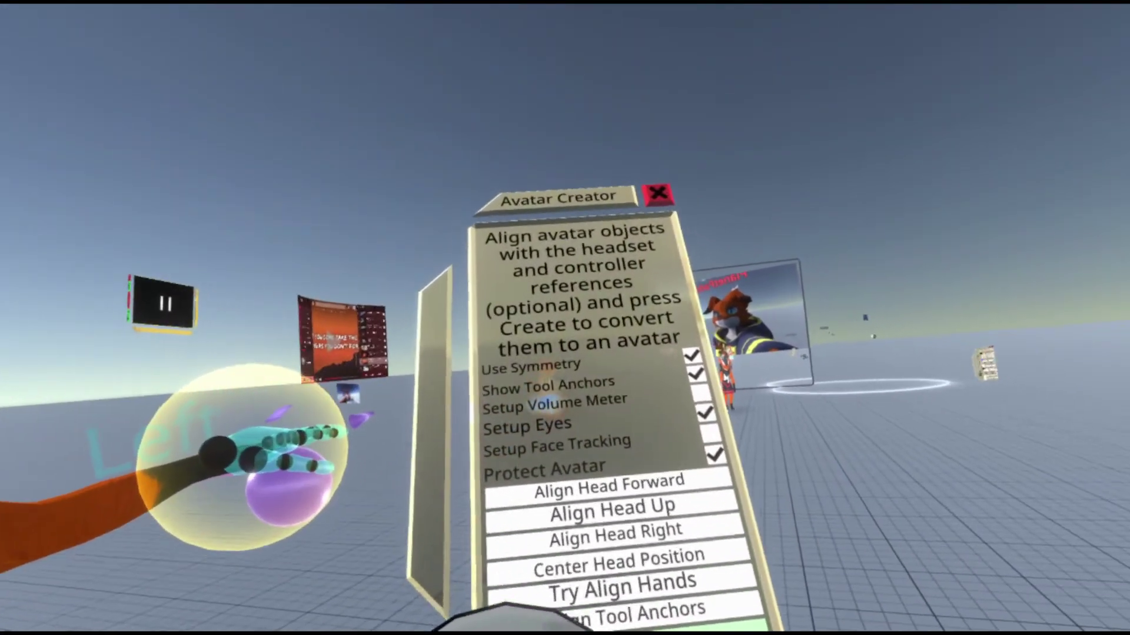
Turn off Use Symmetry in the Avatar Creator
click(692, 355)
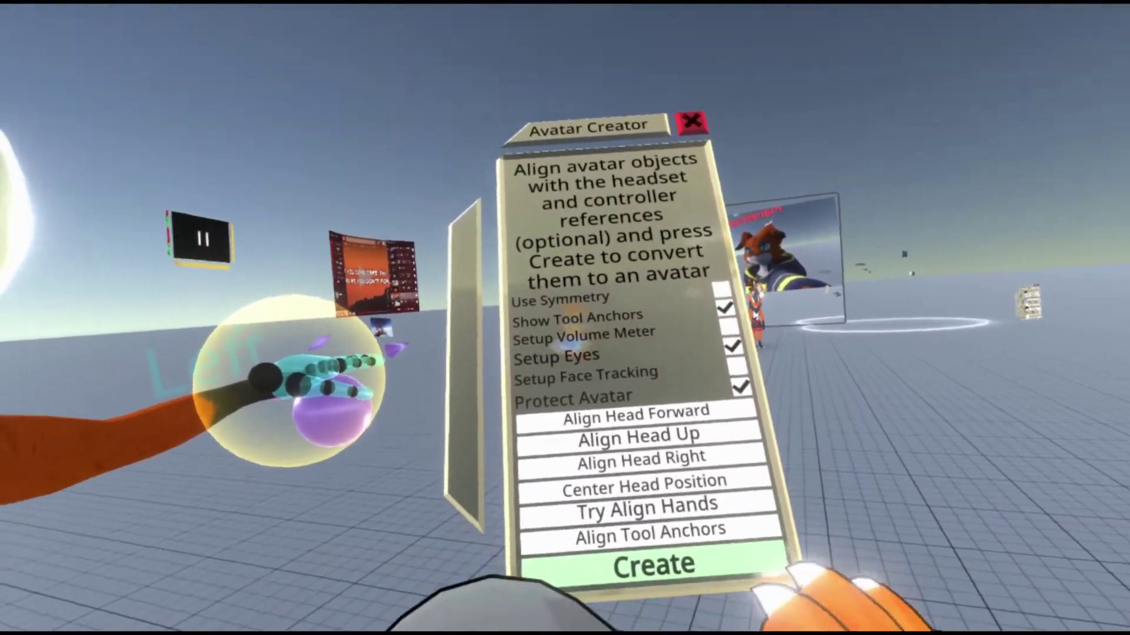